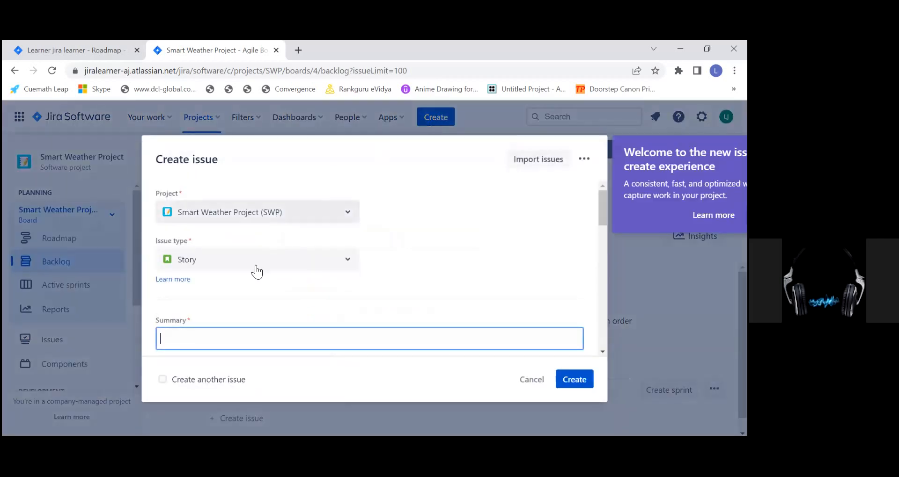
pyautogui.click(321, 269)
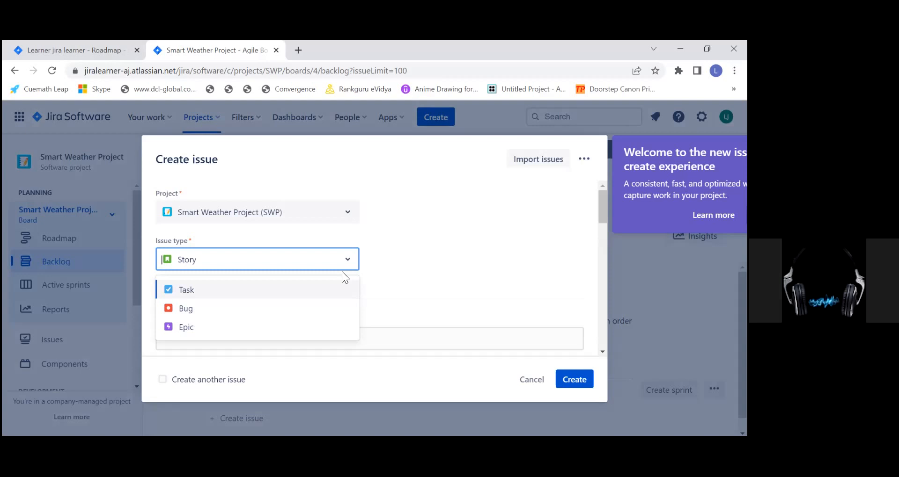
pyautogui.click(459, 247)
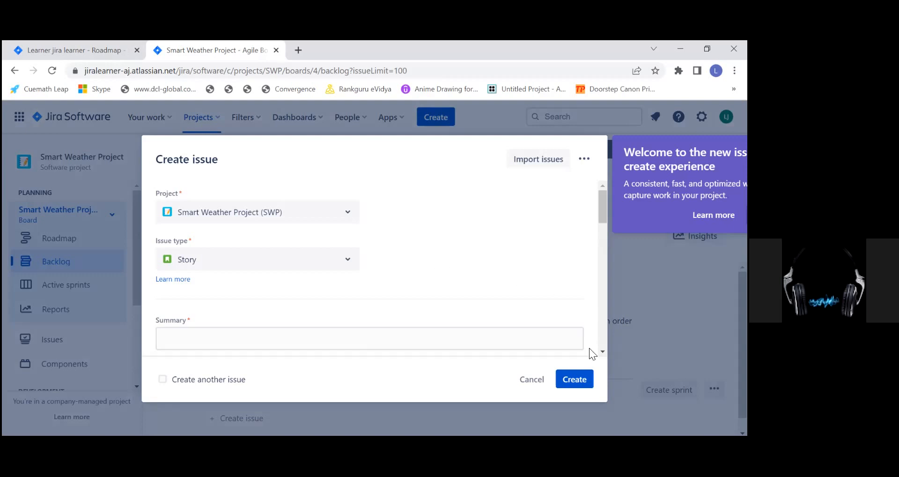
pyautogui.scroll(-3, 369, 269)
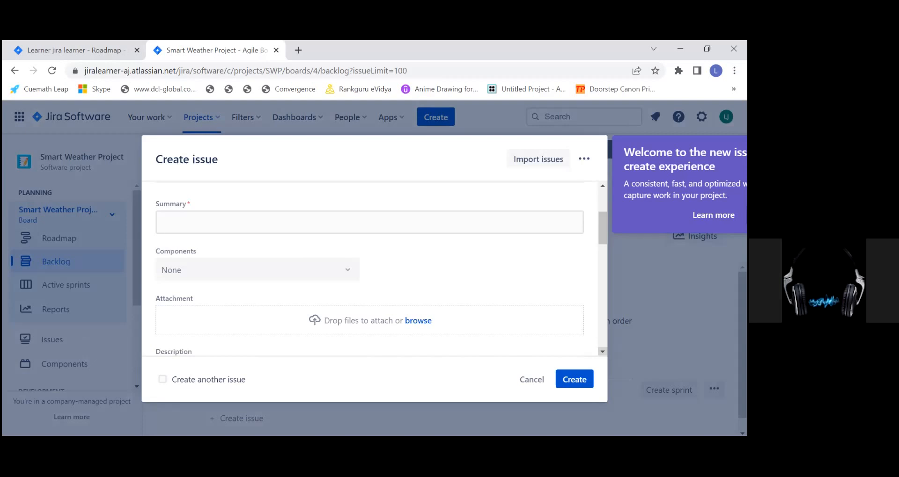
pyautogui.scroll(3, 370, 269)
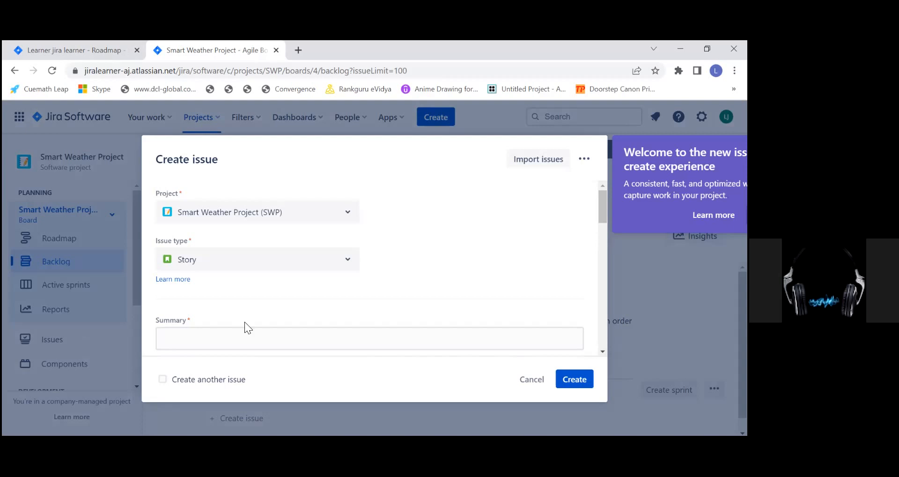
# - Enter "Login Page" as the summary of the new story
pyautogui.click(227, 344)
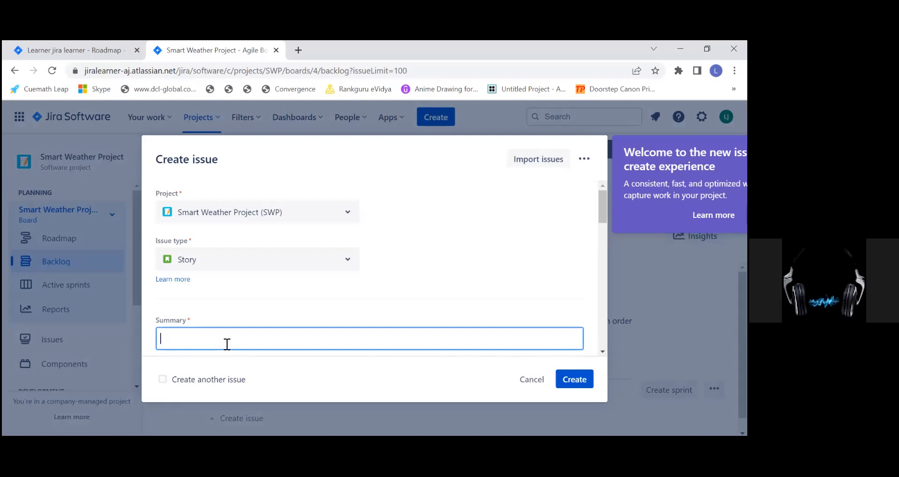
pyautogui.write('Tes')
pyautogui.press('BackSpace')
pyautogui.press('BackSpace')
pyautogui.press('BackSpace')
pyautogui.write('Login')
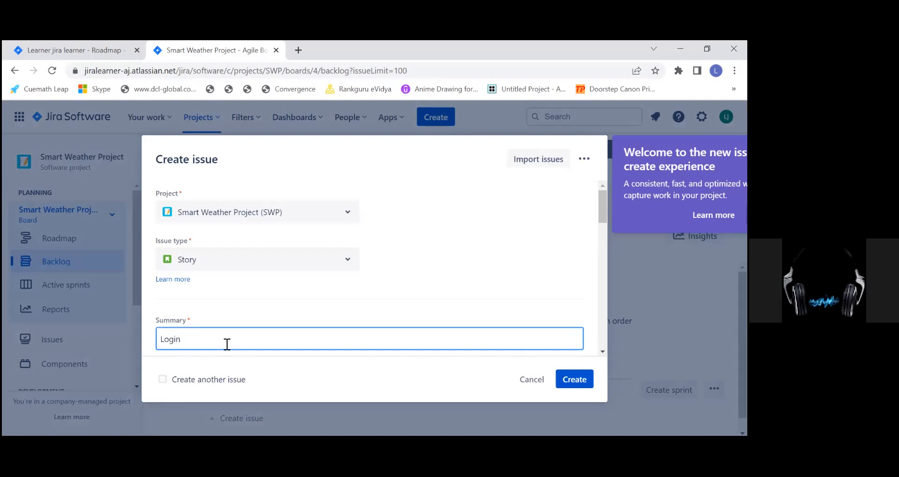
pyautogui.write(' Page')
# - Enter the placeholder text "As a ..." as the story's description
pyautogui.scroll(-2, 593, 356)
pyautogui.scroll(-3, 380, 269)
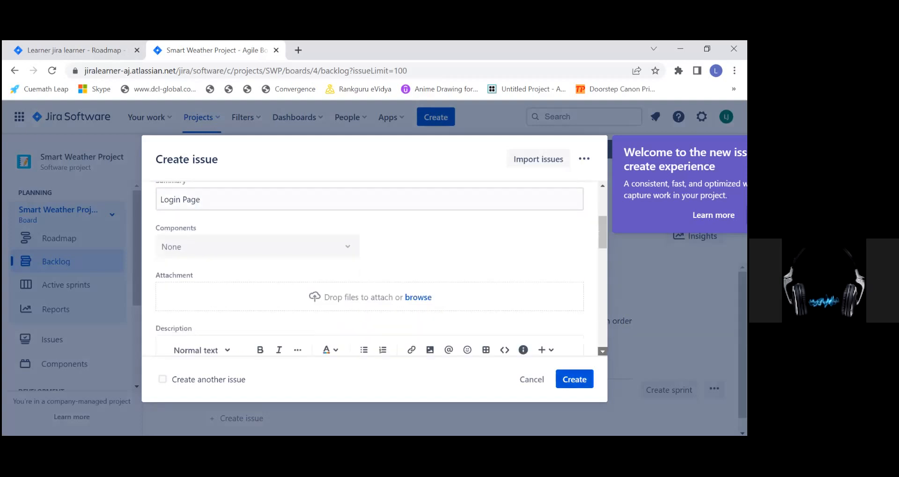
pyautogui.scroll(-2, 370, 269)
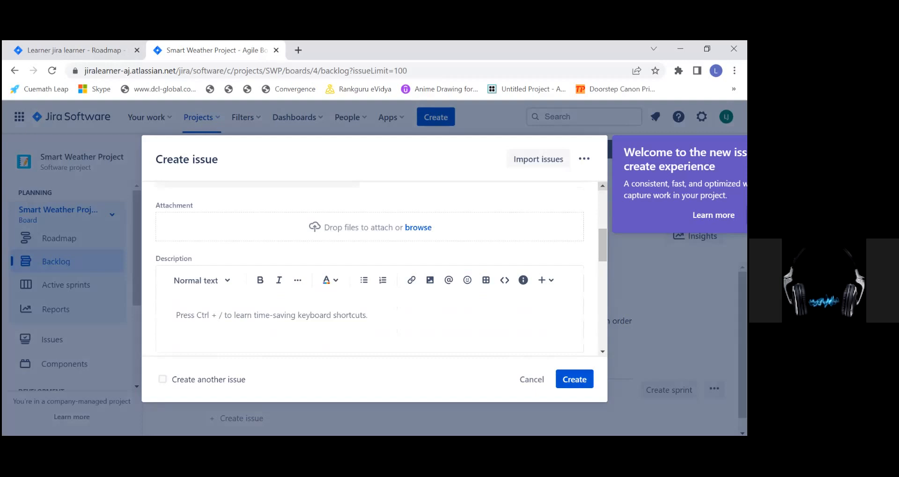
pyautogui.click(381, 316)
pyautogui.write('As a')
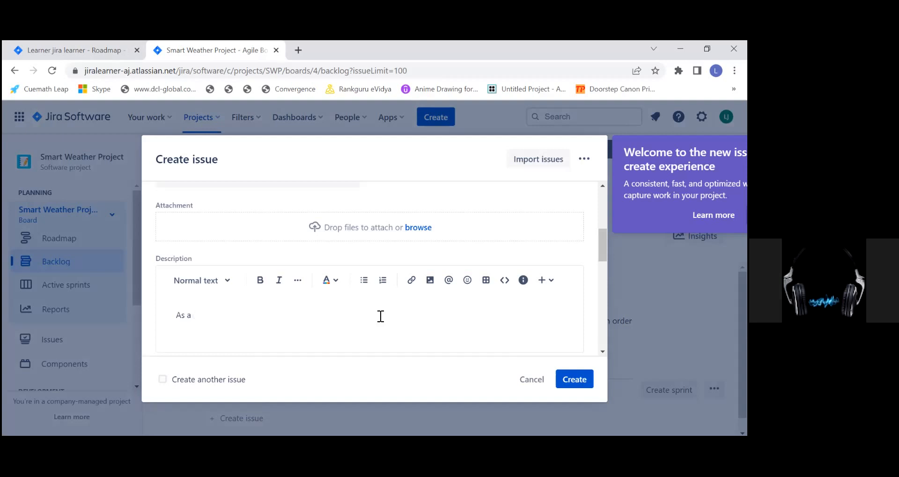
pyautogui.write(' ...')
# - Review the story's reporter, linked issues, fix versions and assignee fields, and examine the available priority and label options
pyautogui.scroll(-2, 382, 269)
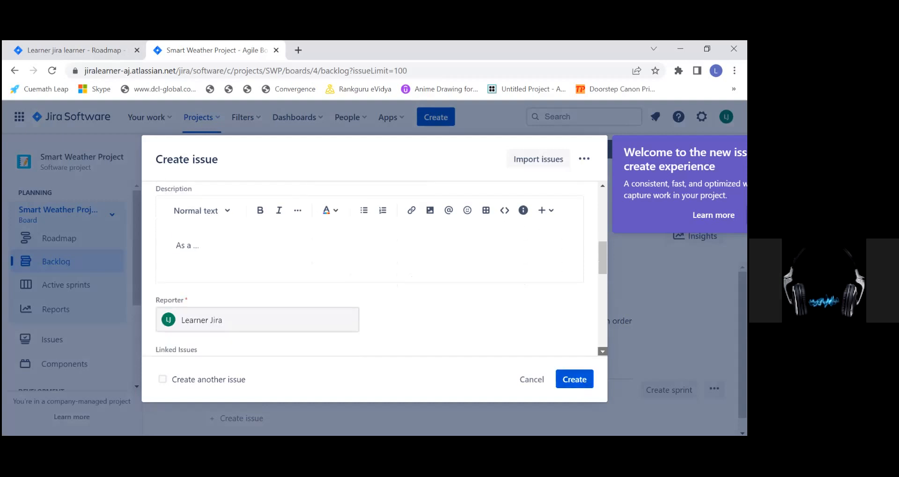
pyautogui.scroll(-2, 369, 269)
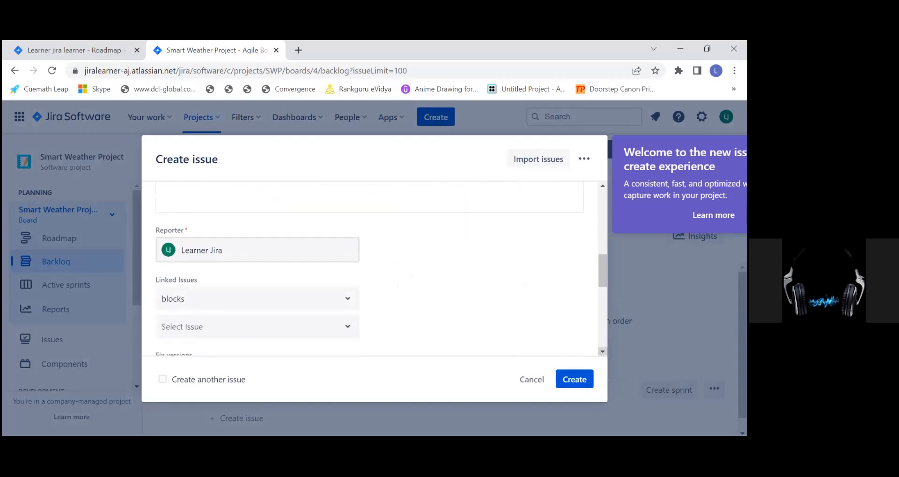
pyautogui.scroll(-3, 370, 270)
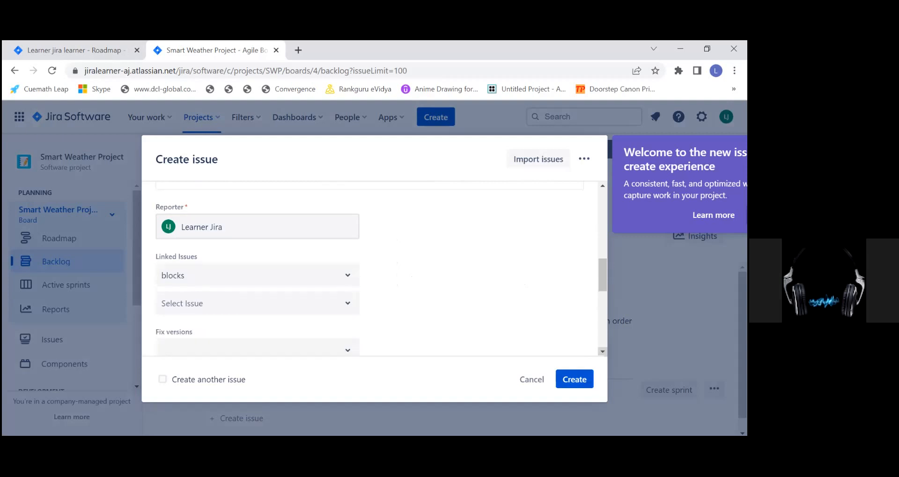
pyautogui.scroll(-2, 370, 269)
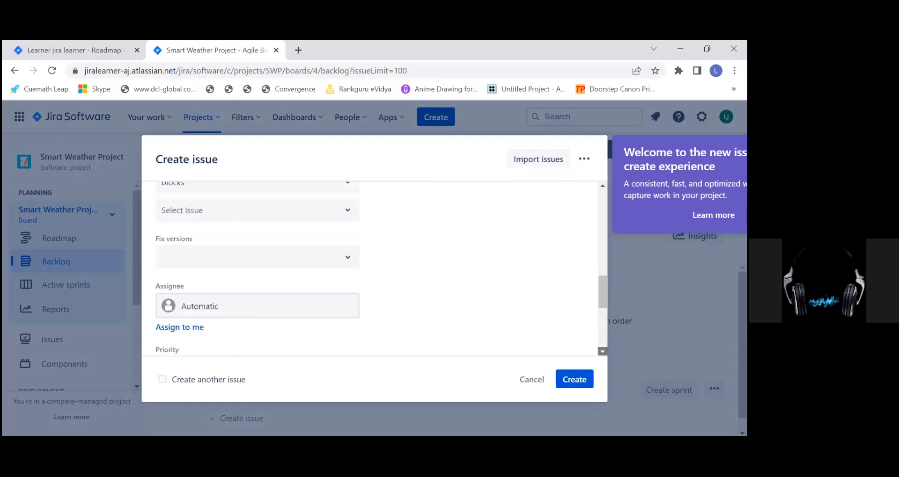
pyautogui.scroll(-1, 370, 270)
pyautogui.scroll(-2, 369, 269)
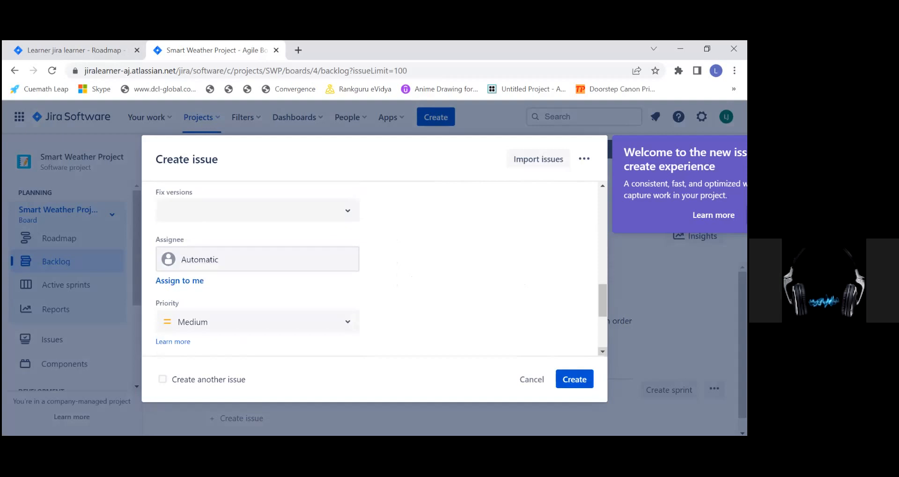
pyautogui.scroll(-1, 370, 269)
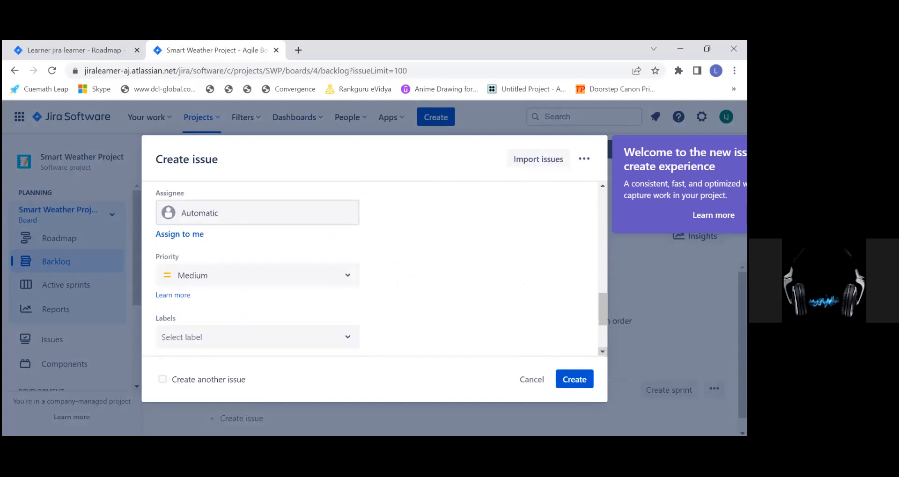
pyautogui.click(348, 280)
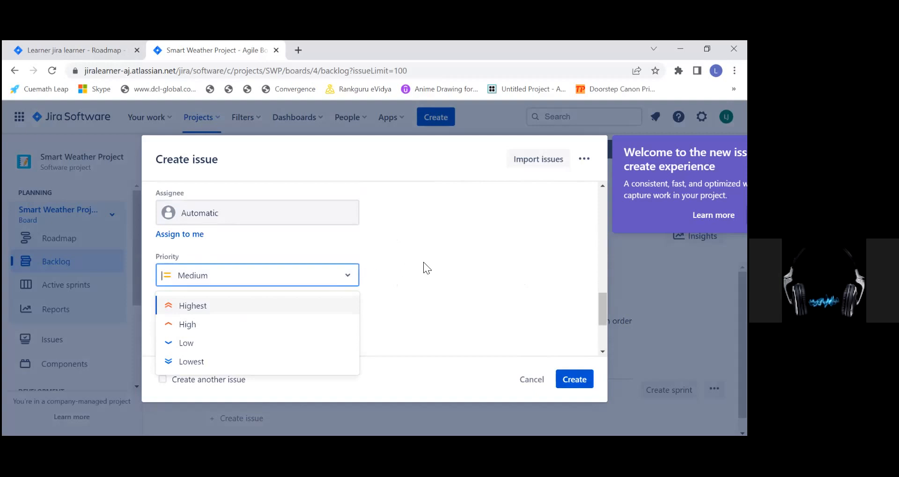
pyautogui.click(403, 307)
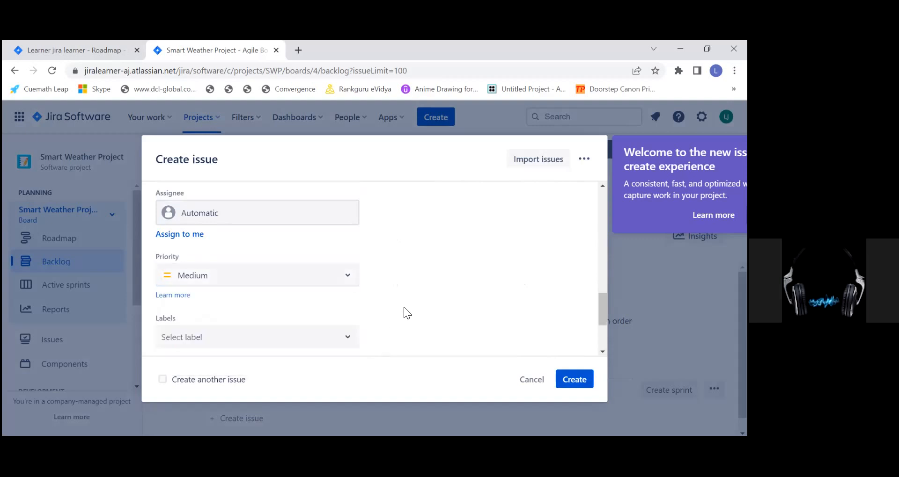
pyautogui.click(345, 339)
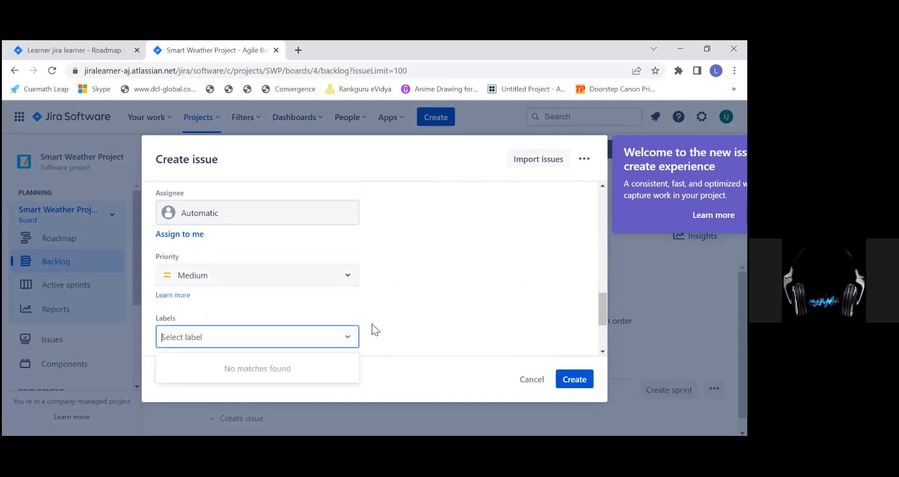
pyautogui.click(401, 316)
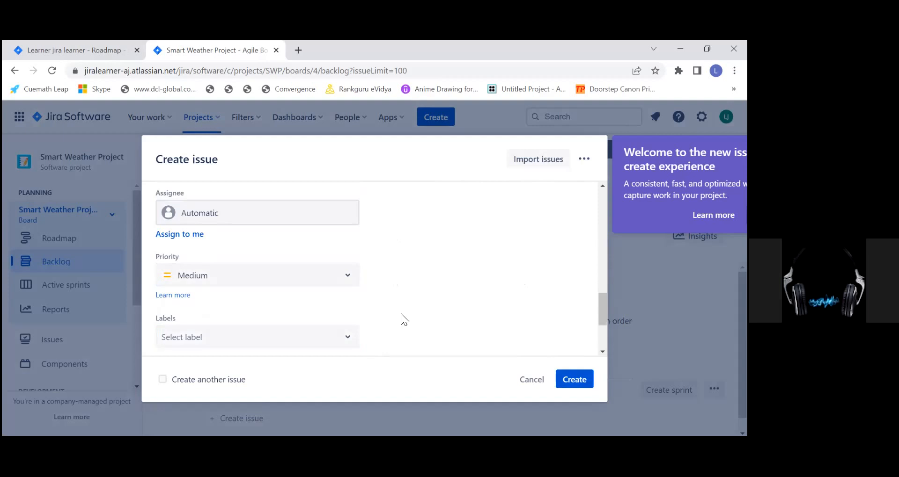
# - Link the story to the epic "Access controls for users"
pyautogui.scroll(-3, 375, 269)
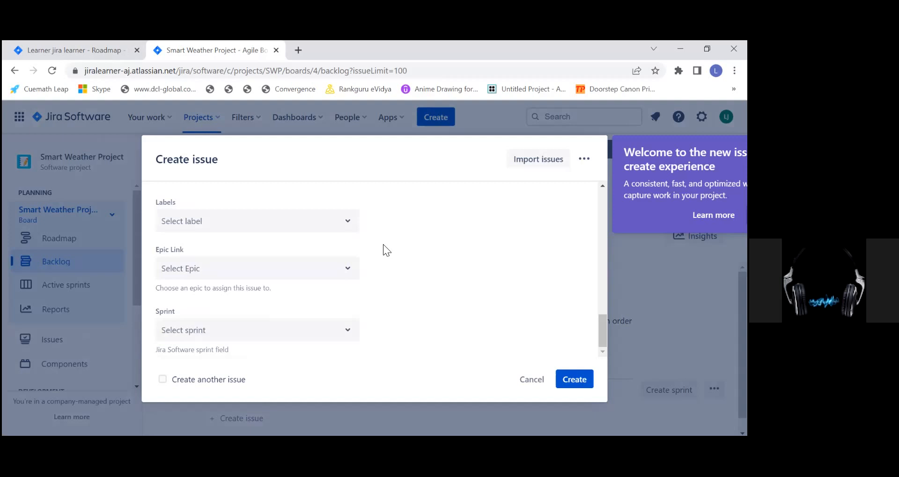
pyautogui.click(350, 280)
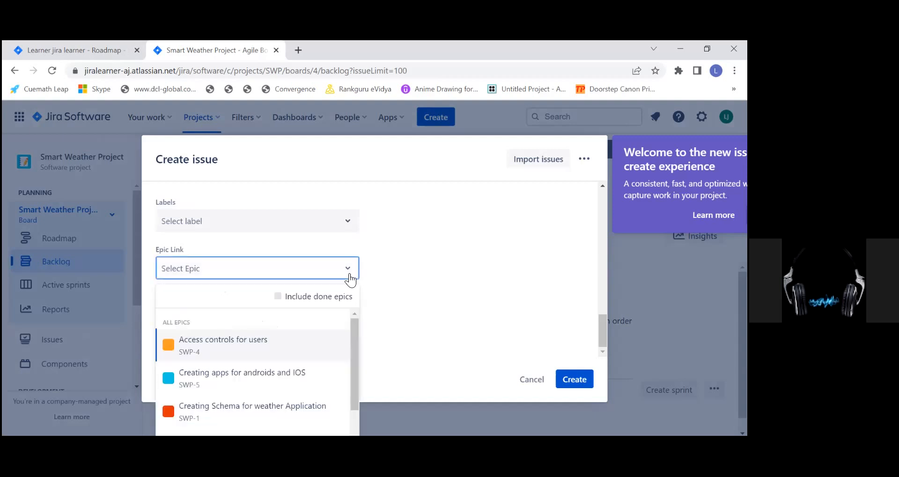
pyautogui.click(350, 281)
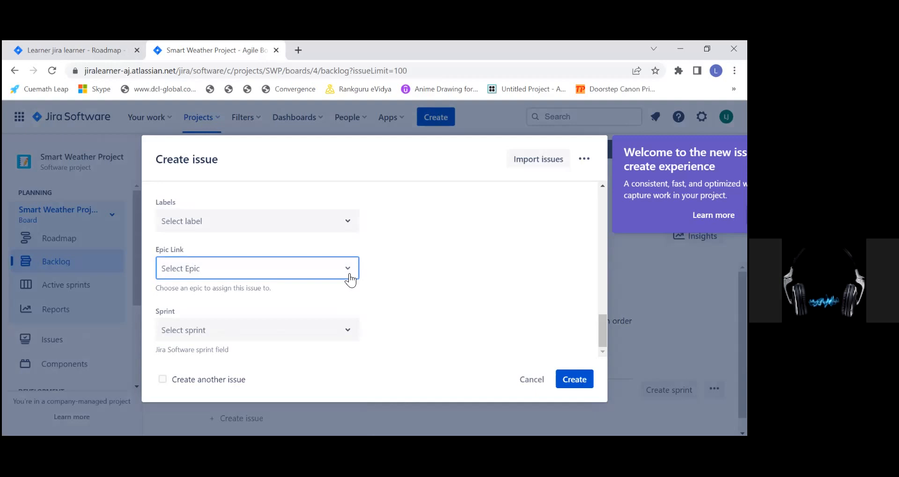
pyautogui.click(348, 278)
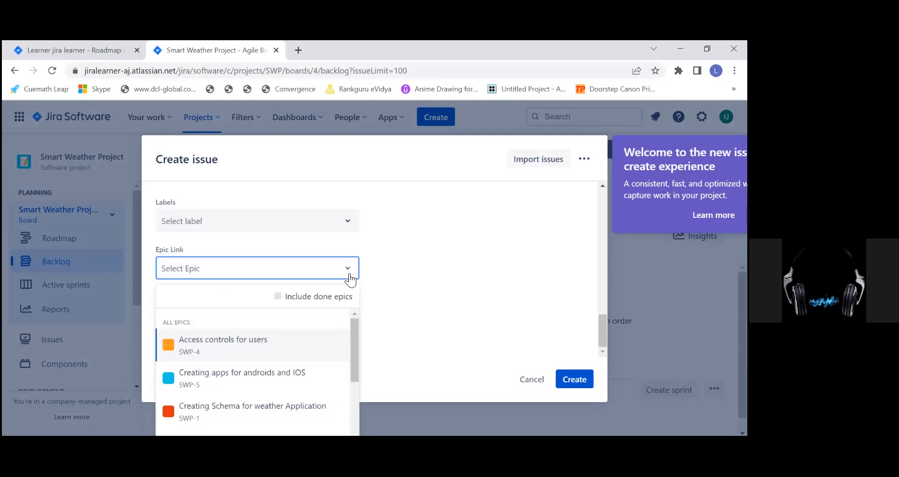
pyautogui.click(349, 278)
pyautogui.click(349, 278)
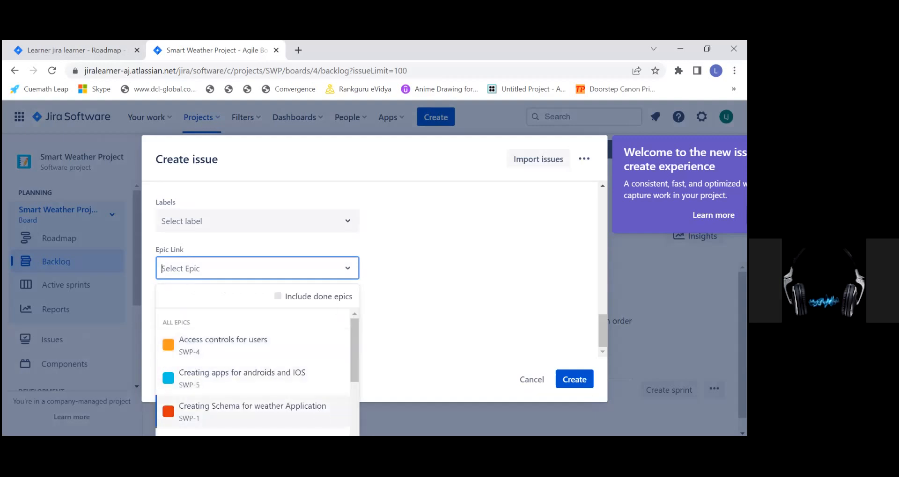
pyautogui.click(263, 355)
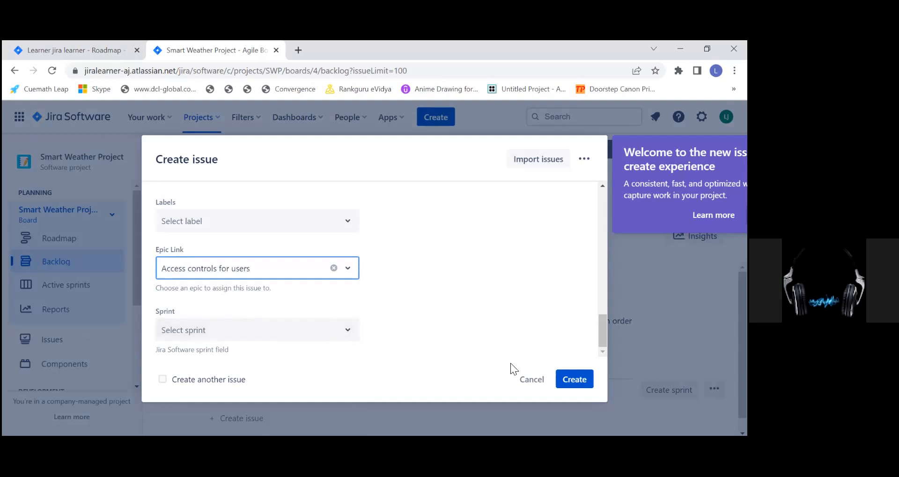
# - Create the Login Page story in the backlog and dismiss the creation notification
pyautogui.click(574, 380)
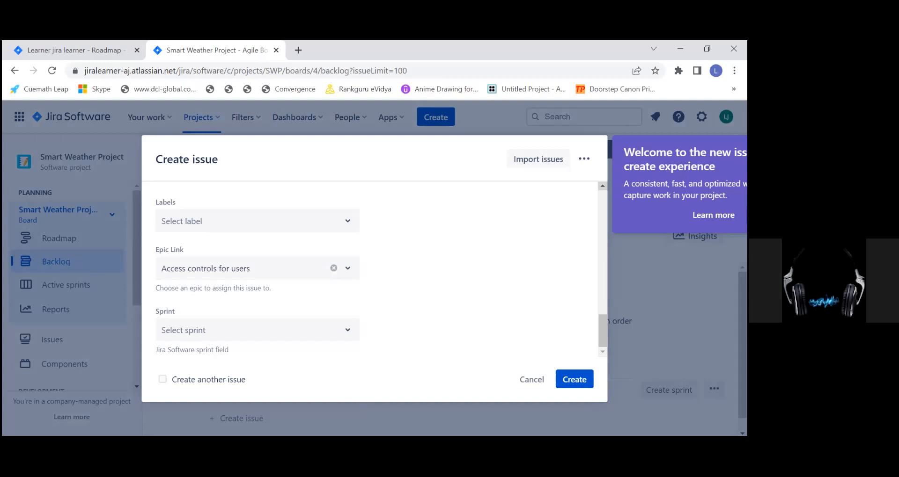
pyautogui.click(561, 378)
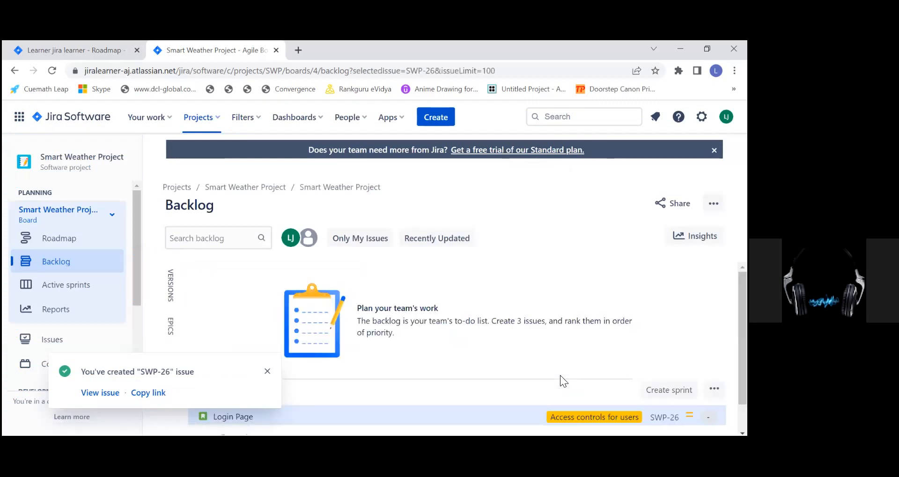
pyautogui.click(267, 373)
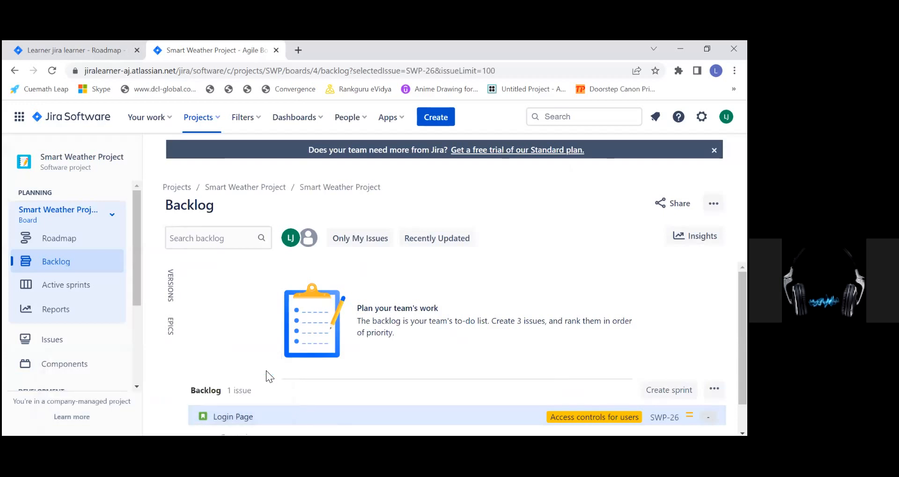